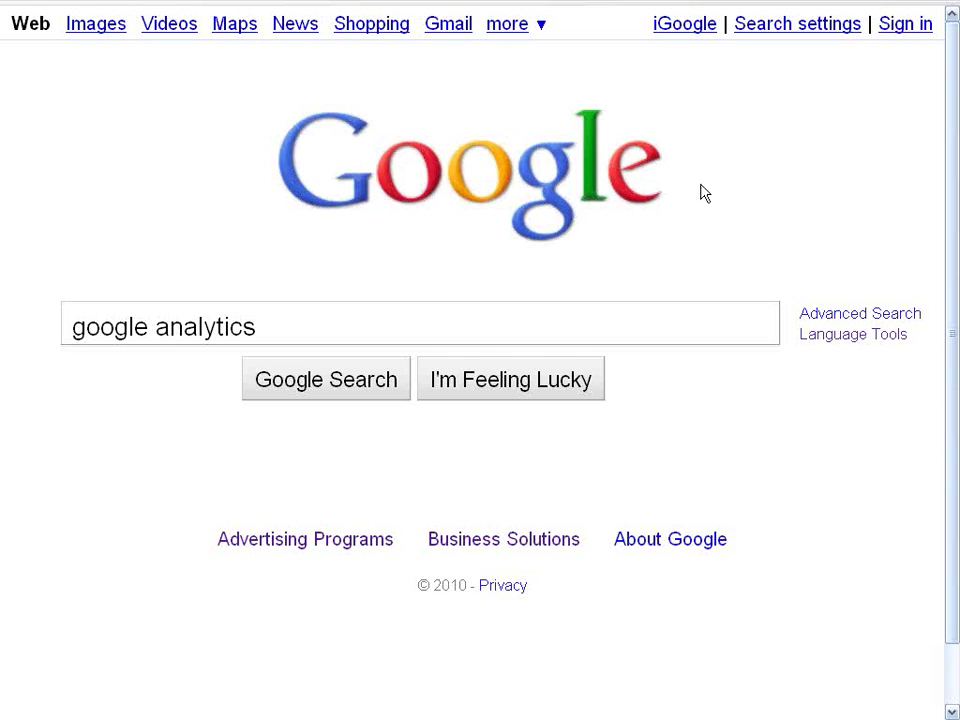
Search for 'google analytics' and open the 'Google Analytics | Official Website' result.
{"action": "left_click", "coordinate": [316, 384]}
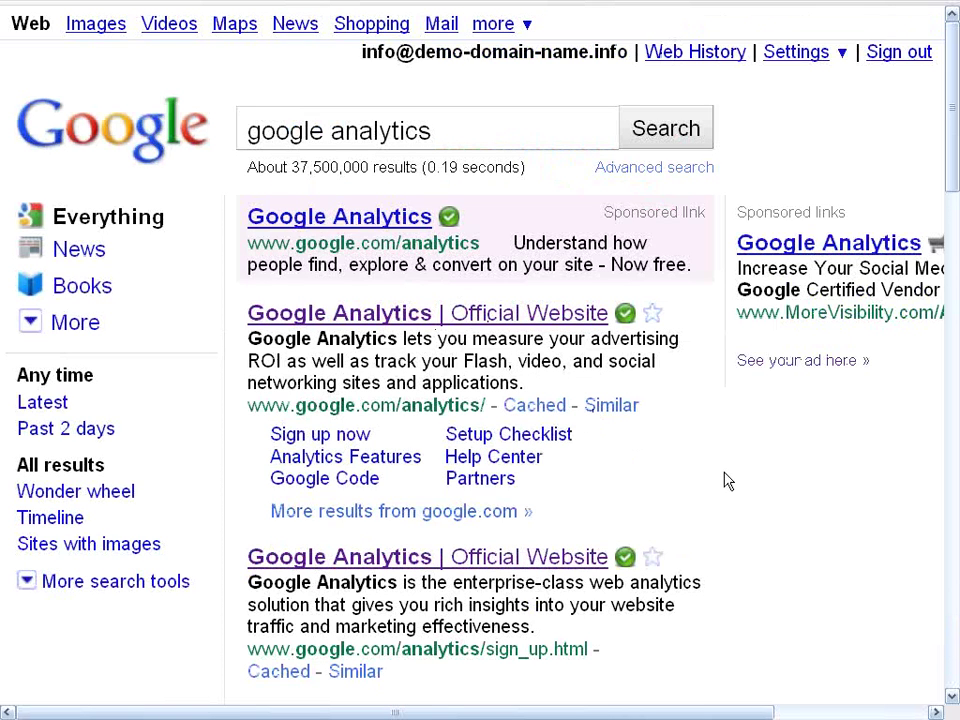
{"action": "left_click", "coordinate": [380, 566]}
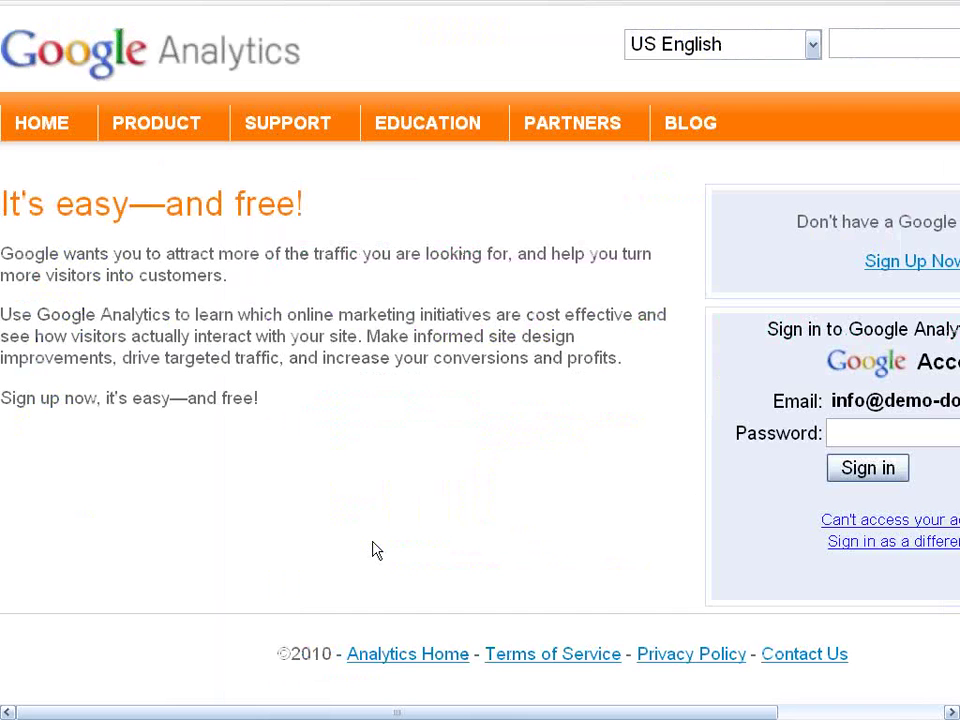
{"action": "left_click_drag", "start_coordinate": [525, 713], "coordinate": [680, 714]}
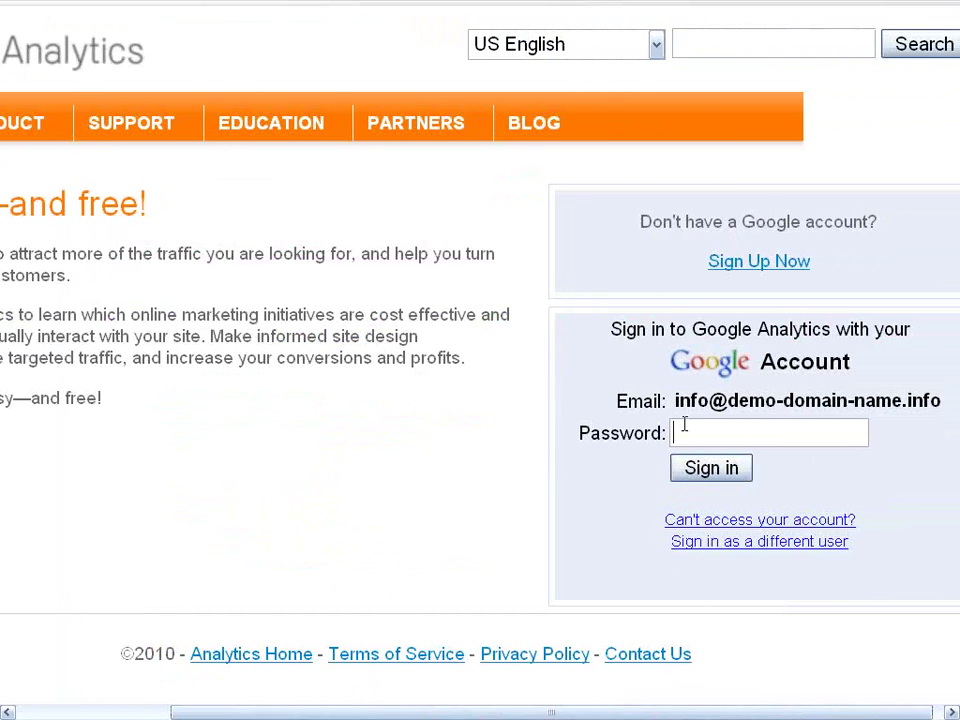
{"action": "left_click", "coordinate": [729, 268]}
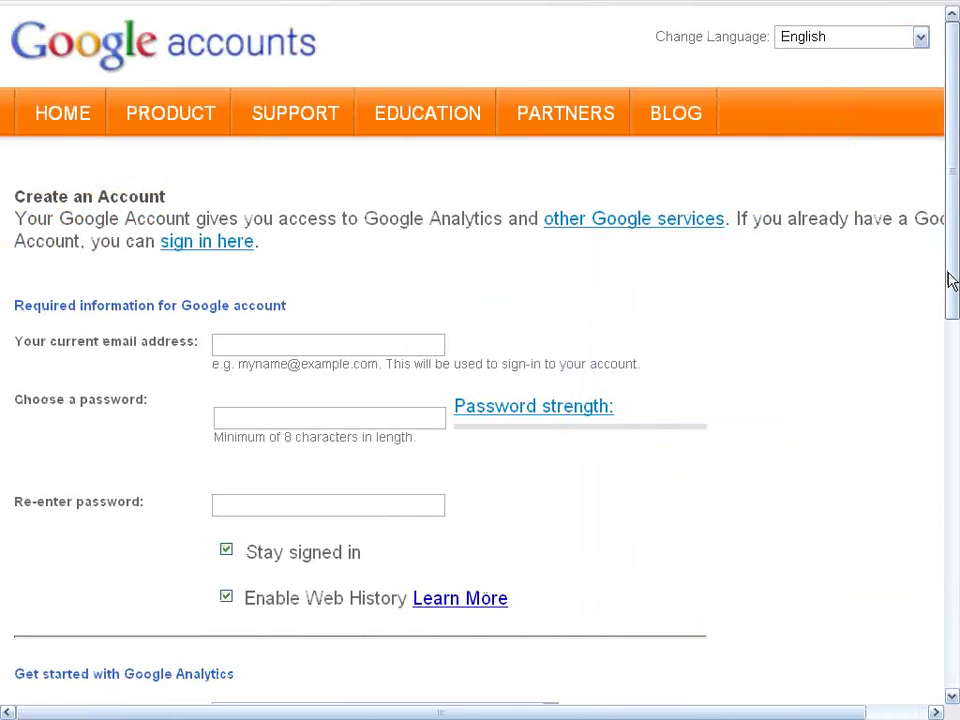
{"action": "left_click_drag", "start_coordinate": [951, 279], "coordinate": [951, 488]}
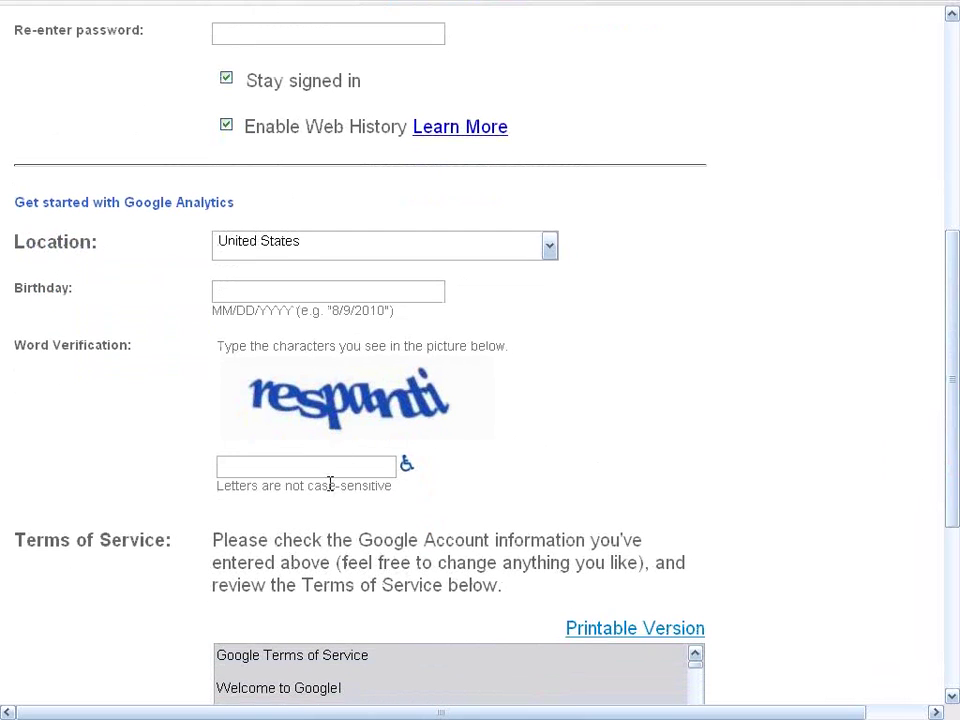
{"action": "left_click_drag", "start_coordinate": [953, 387], "coordinate": [953, 490]}
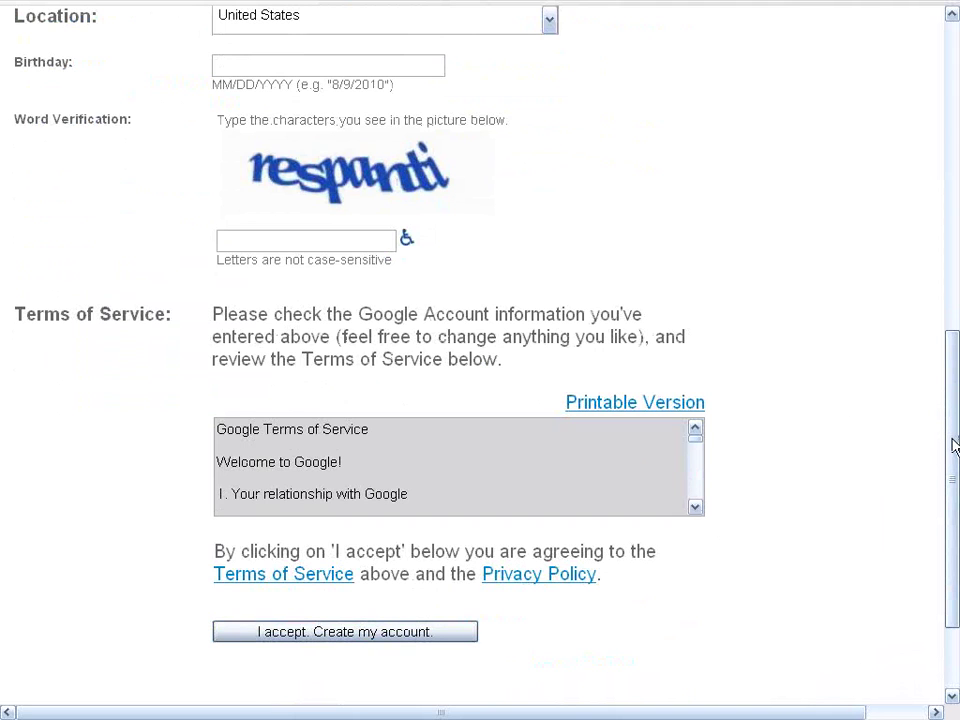
{"action": "left_click_drag", "start_coordinate": [953, 447], "coordinate": [953, 411]}
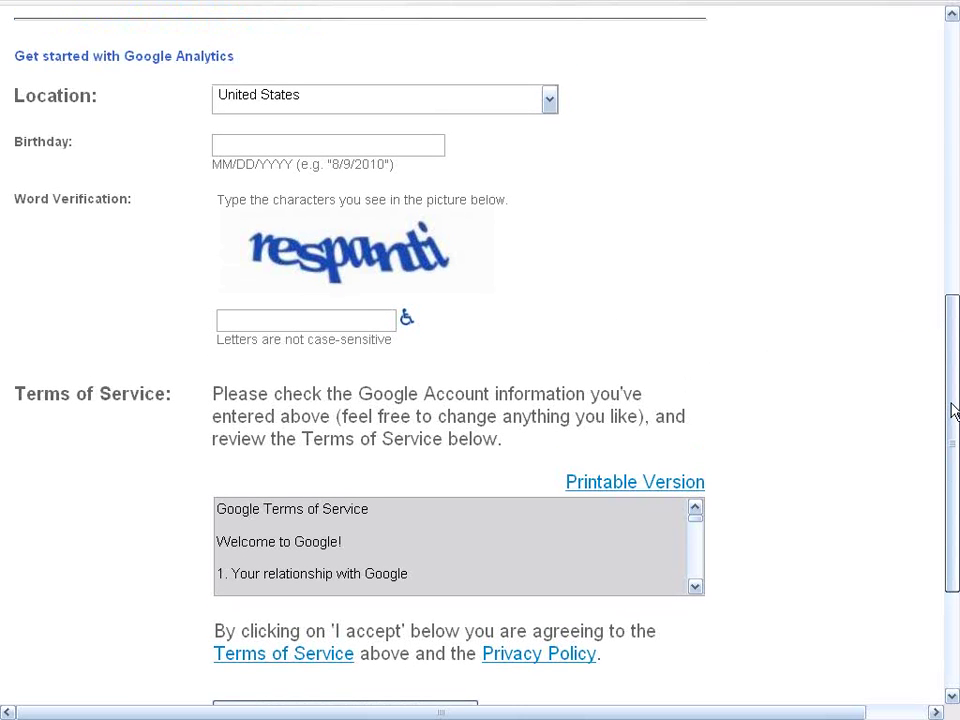
{"action": "left_click_drag", "start_coordinate": [953, 411], "coordinate": [949, 133]}
{"action": "mouse_move", "coordinate": [627, 127]}
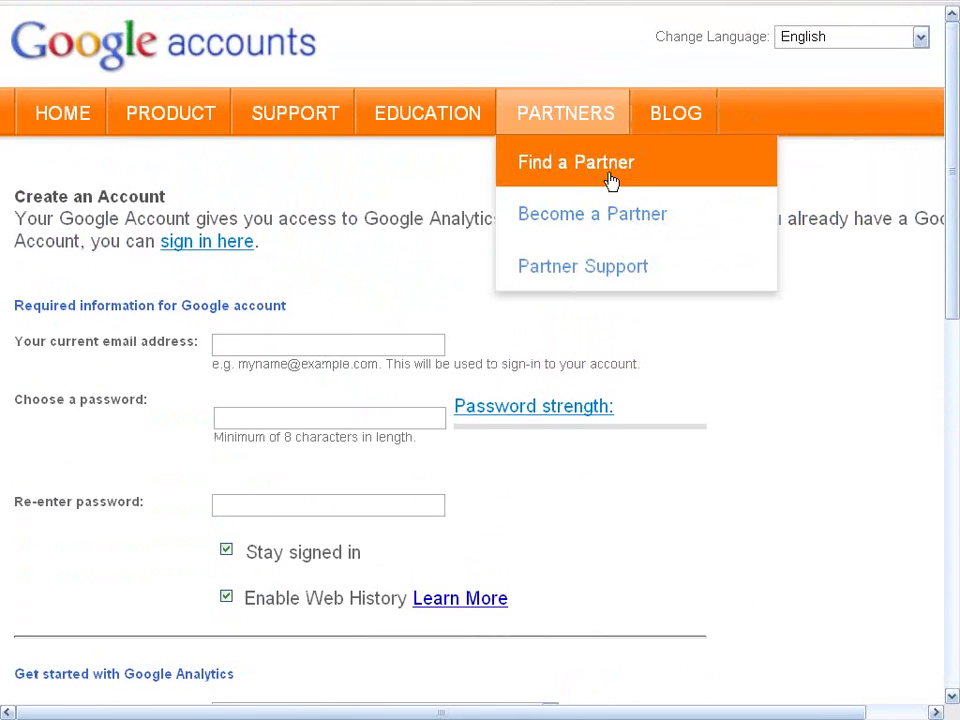
{"action": "mouse_move", "coordinate": [423, 12]}
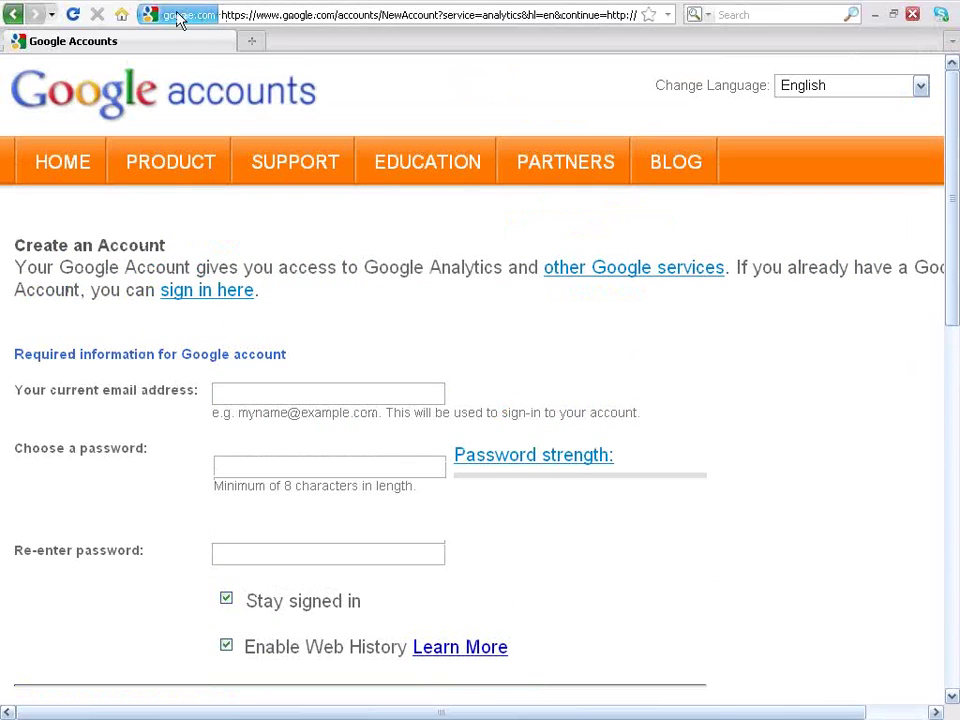
{"action": "left_click", "coordinate": [13, 15]}
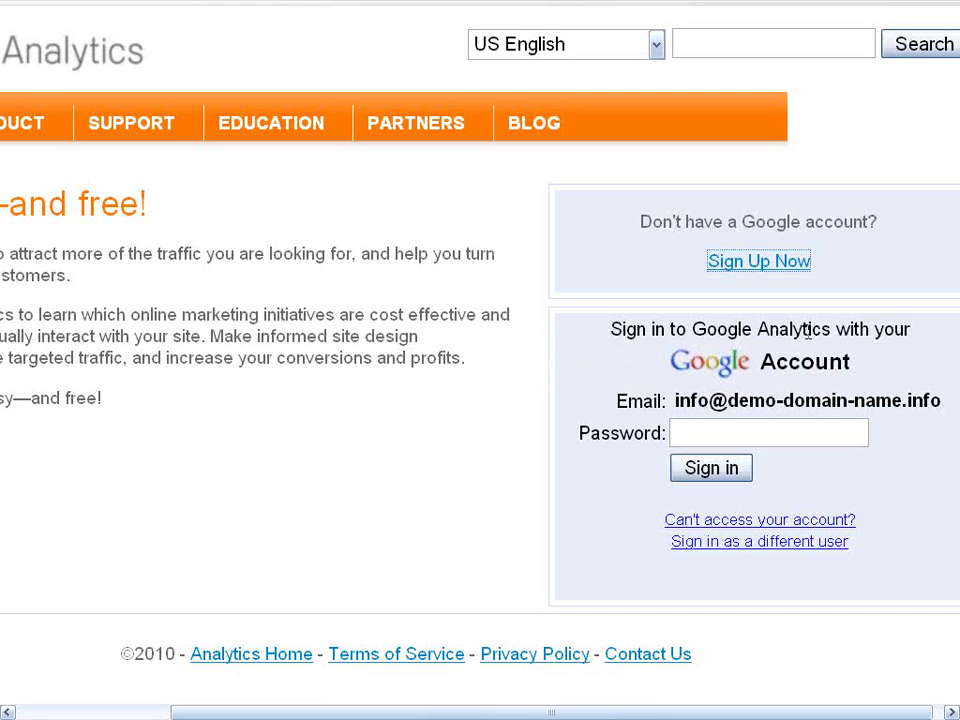
Sign in with the existing account's password and decline Firefox's offer to save it.
{"action": "left_click", "coordinate": [693, 430]}
{"action": "type", "text": "••"}
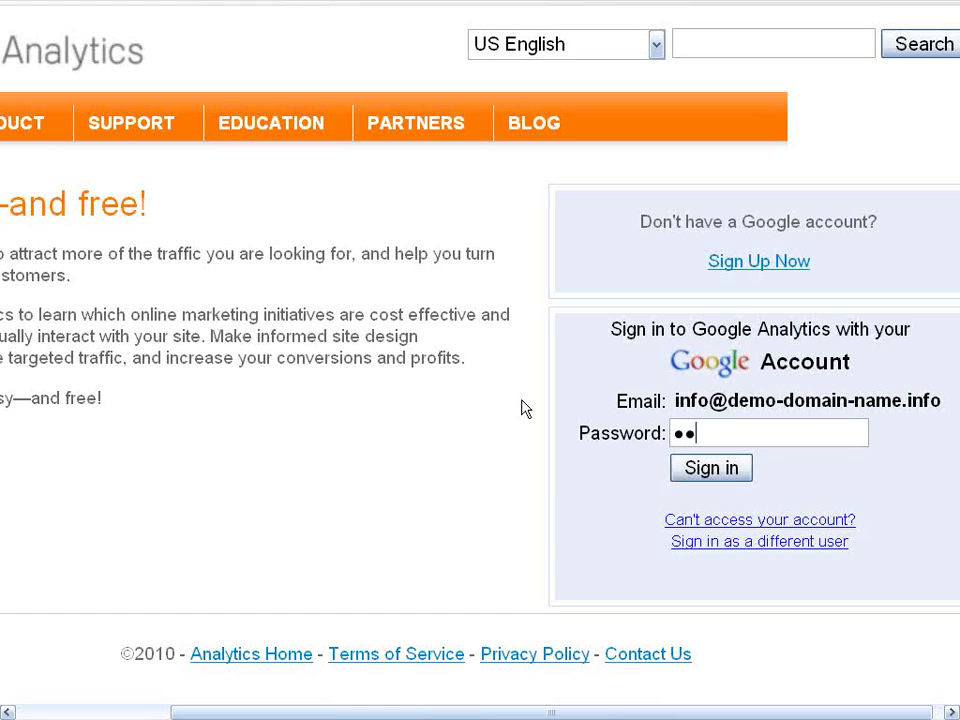
{"action": "type", "text": "••••••"}
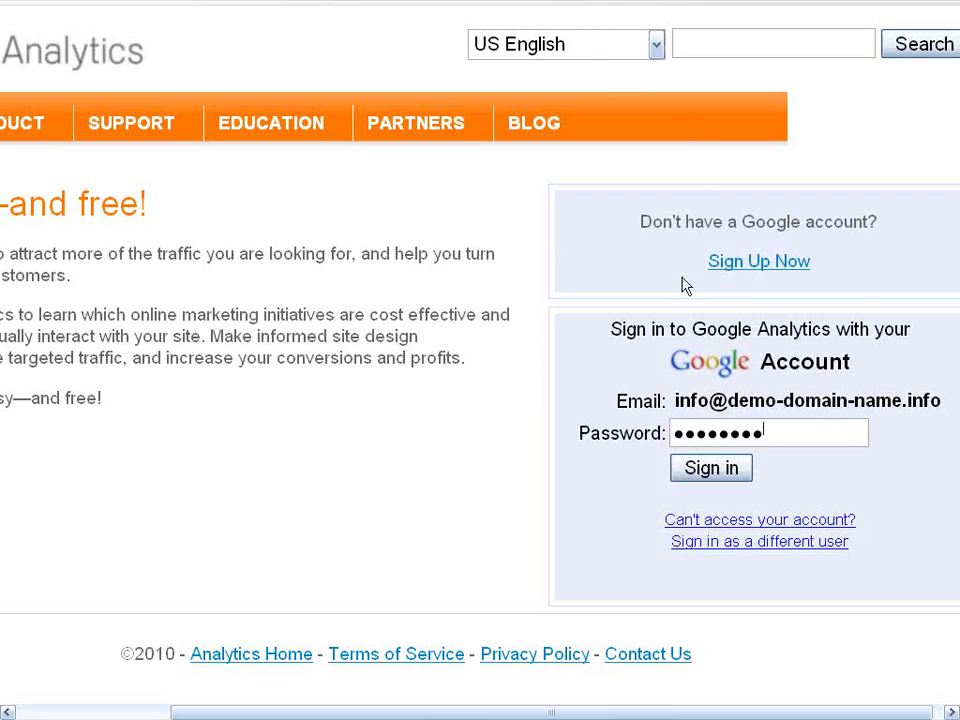
{"action": "left_click", "coordinate": [714, 474]}
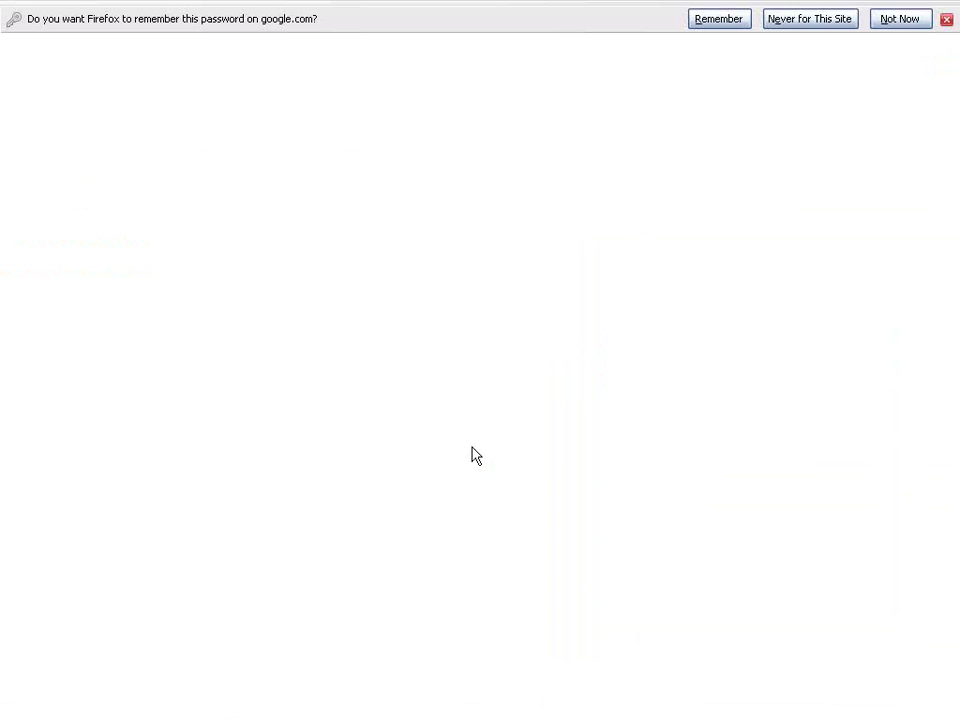
{"action": "left_click", "coordinate": [899, 19]}
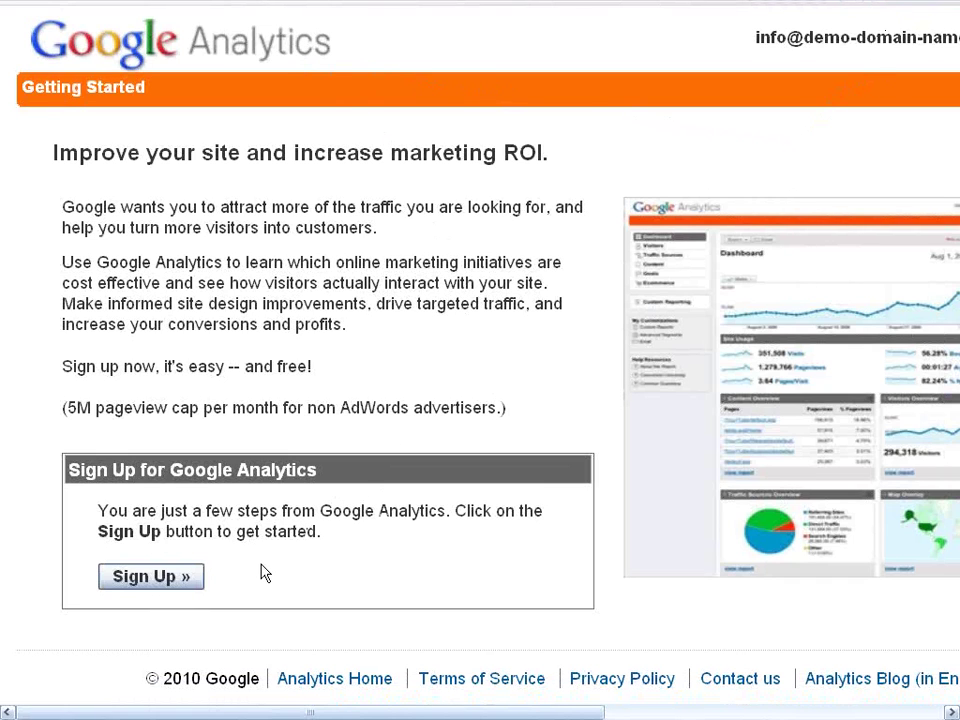
Start the Google Analytics sign-up and fill in the account's general and contact details.
{"action": "left_click", "coordinate": [148, 578]}
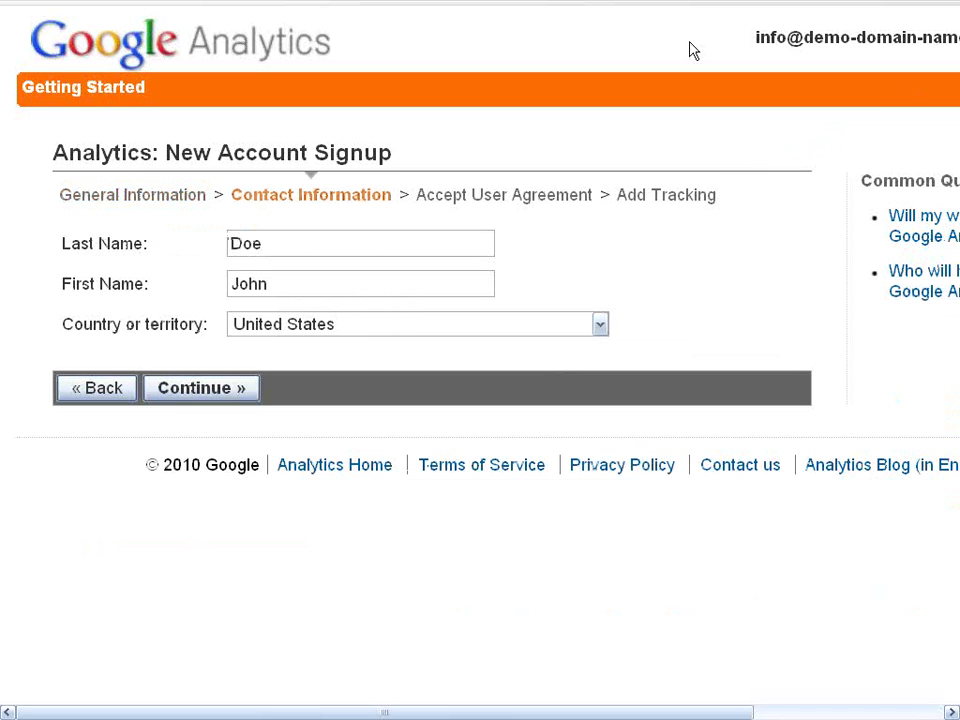
{"action": "key", "text": "Tab"}
{"action": "key", "text": "Tab"}
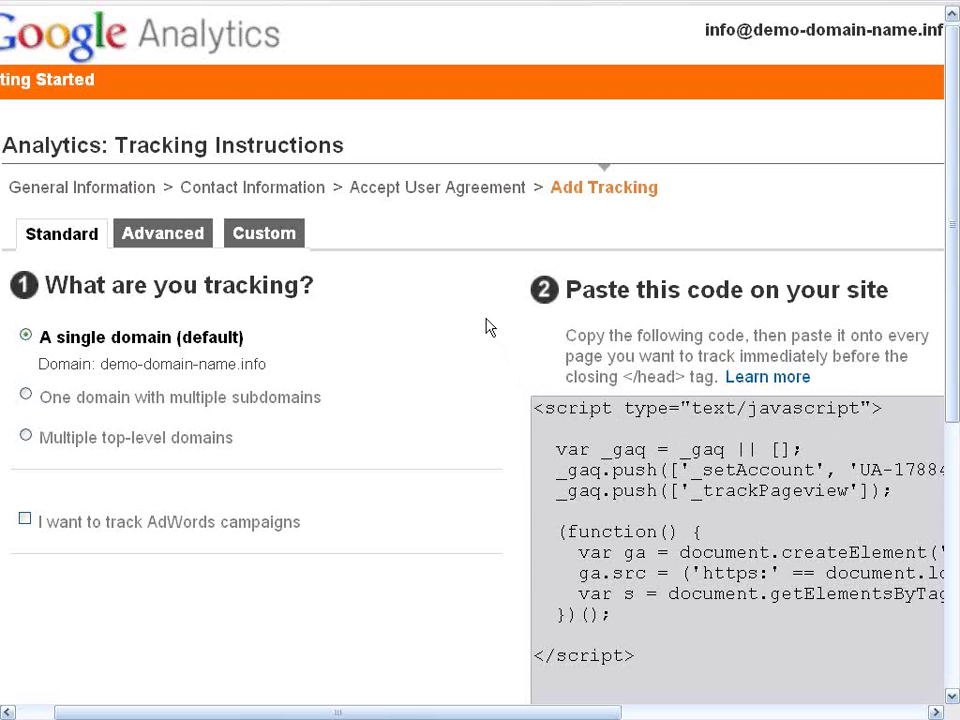
Save and finish the Add Tracking step so the demo-domain-name.info profile is listed.
{"action": "scroll", "coordinate": [490, 325], "scroll_direction": "down", "scroll_amount": 3}
{"action": "scroll", "coordinate": [490, 325], "scroll_direction": "down", "scroll_amount": 6}
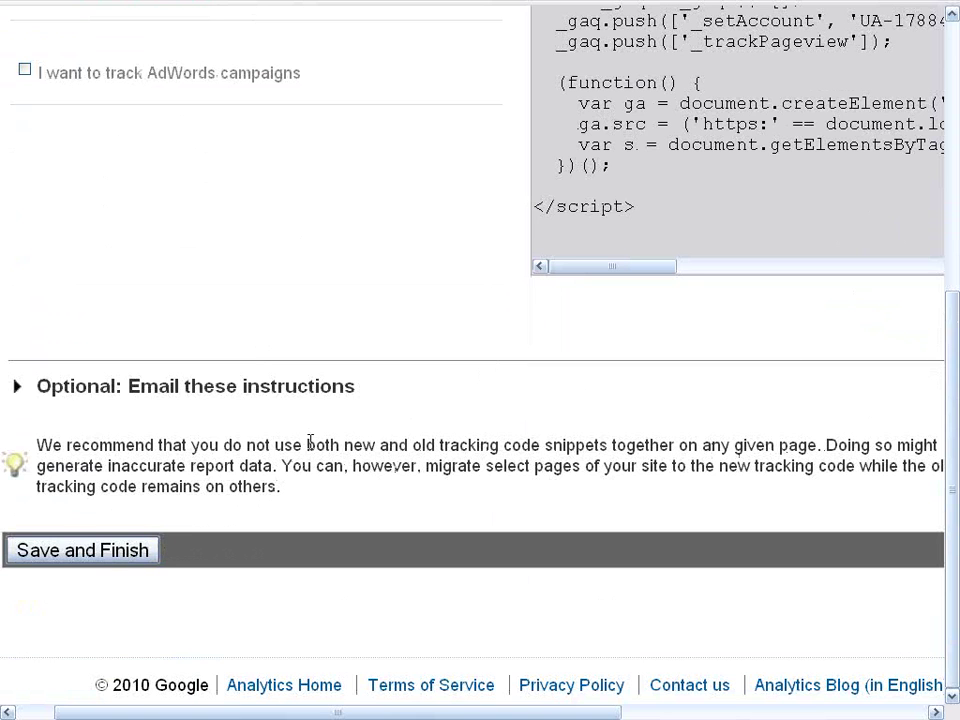
{"action": "left_click", "coordinate": [122, 553]}
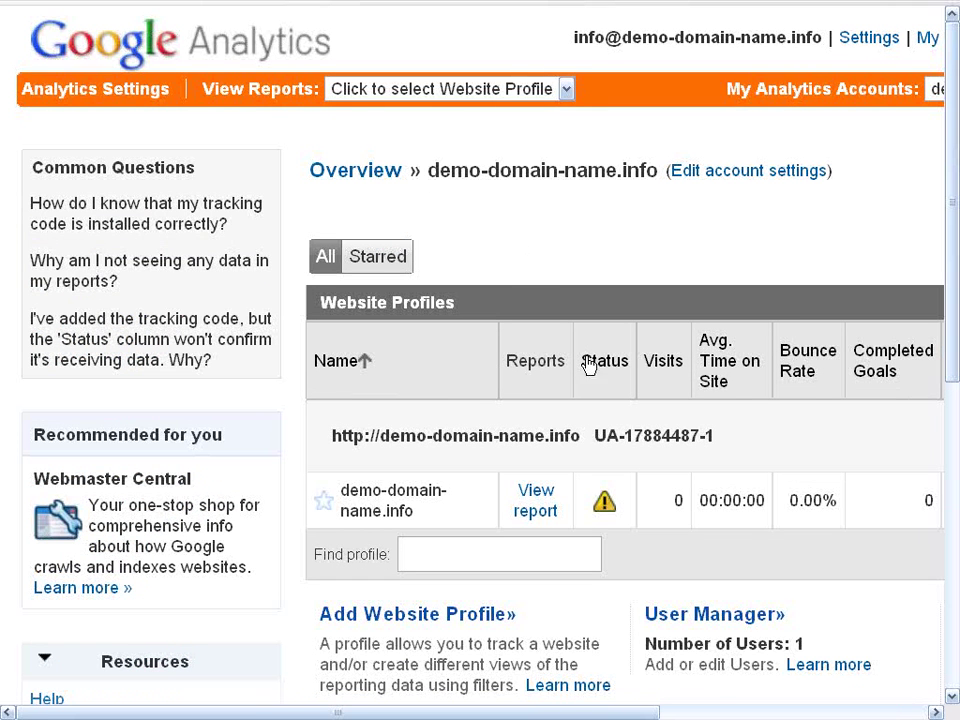
Select the tracking ID UA-17884487-1 in the Website Profiles table for copying.
{"action": "left_click_drag", "start_coordinate": [715, 435], "coordinate": [593, 442]}
{"action": "key", "text": "ctrl+c"}
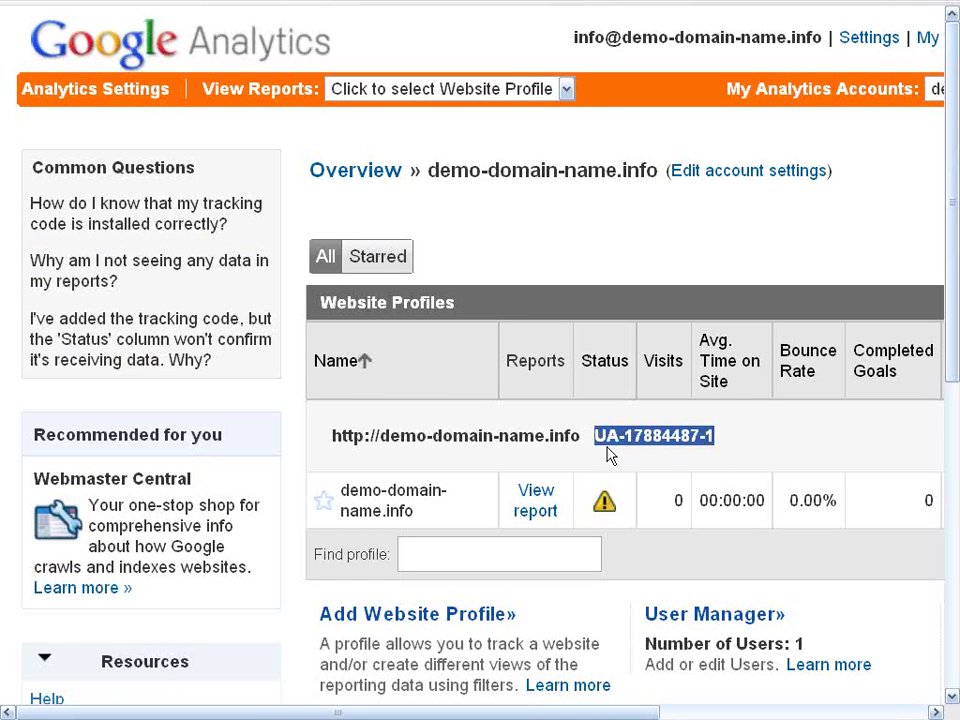
{"action": "left_click", "coordinate": [750, 451]}
{"action": "left_click_drag", "start_coordinate": [735, 443], "coordinate": [606, 437]}
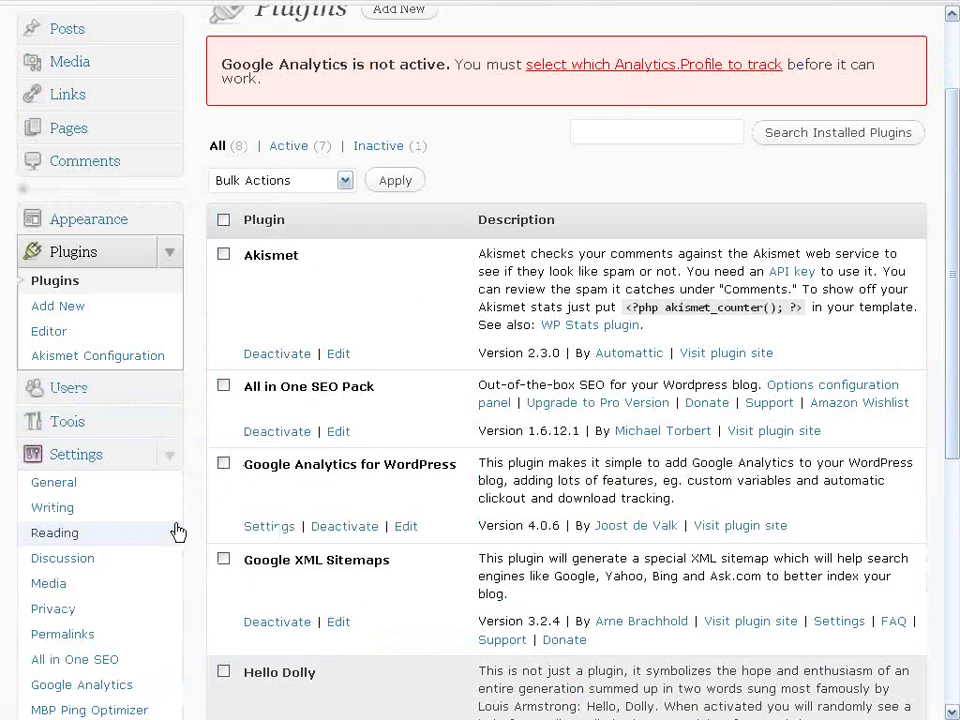
Open Settings > Google Analytics and enable 'Manually enter your UA code'.
{"action": "left_click", "coordinate": [82, 688]}
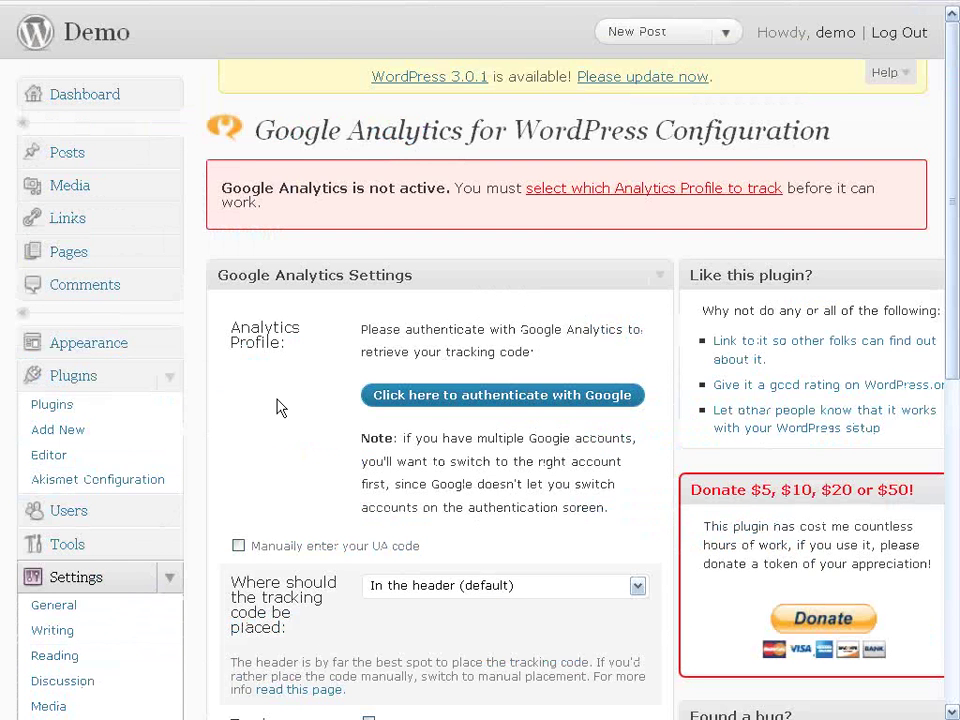
{"action": "left_click", "coordinate": [238, 545]}
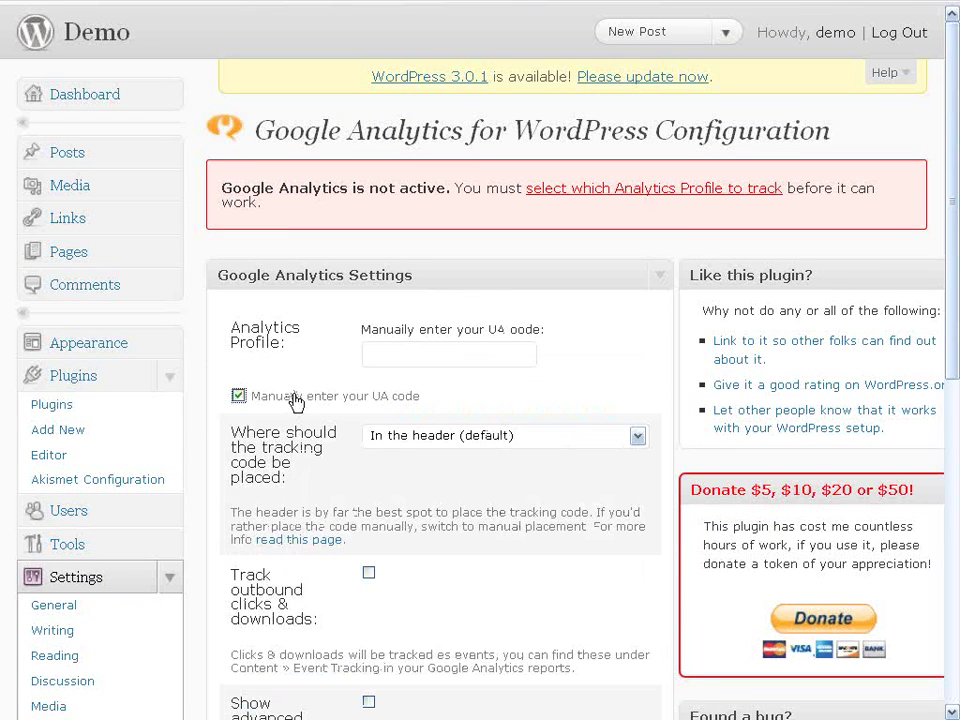
{"action": "left_click", "coordinate": [391, 355]}
Paste UA-17884487-1 into the UA code field and update the Google Analytics settings.
{"action": "mouse_move", "coordinate": [195, 3]}
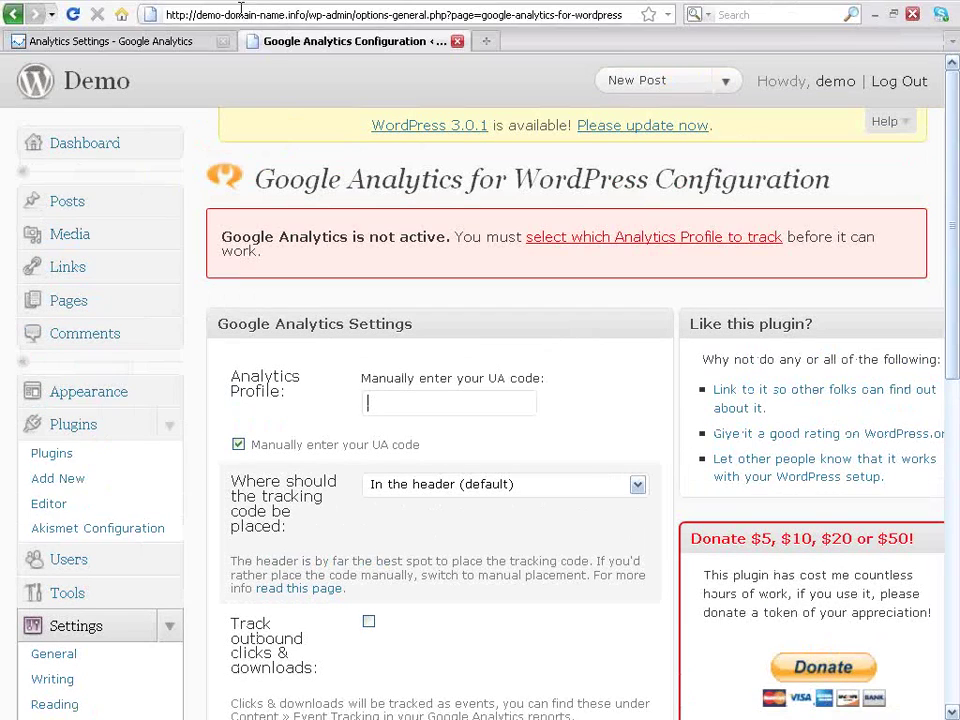
{"action": "left_click", "coordinate": [147, 44]}
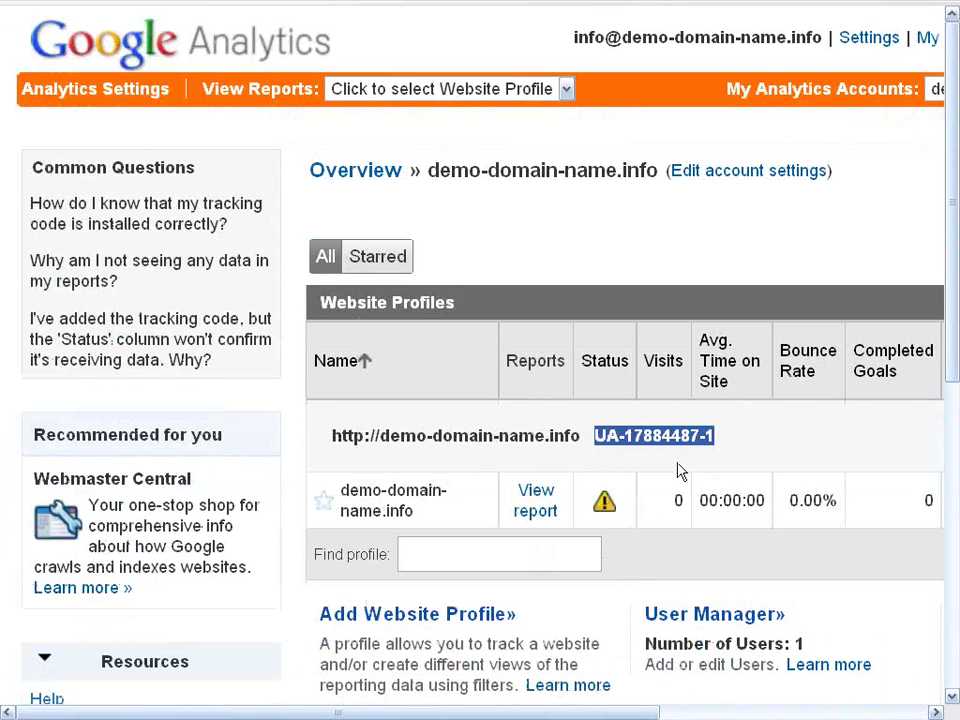
{"action": "mouse_move", "coordinate": [313, 5]}
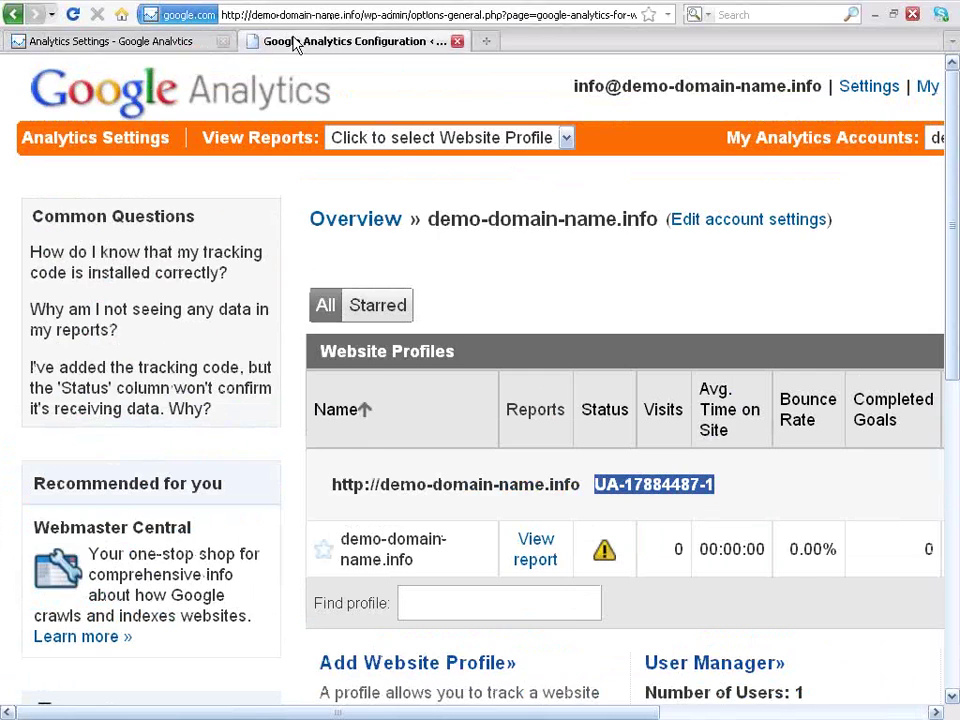
{"action": "left_click", "coordinate": [297, 42]}
{"action": "key", "text": "ctrl+v"}
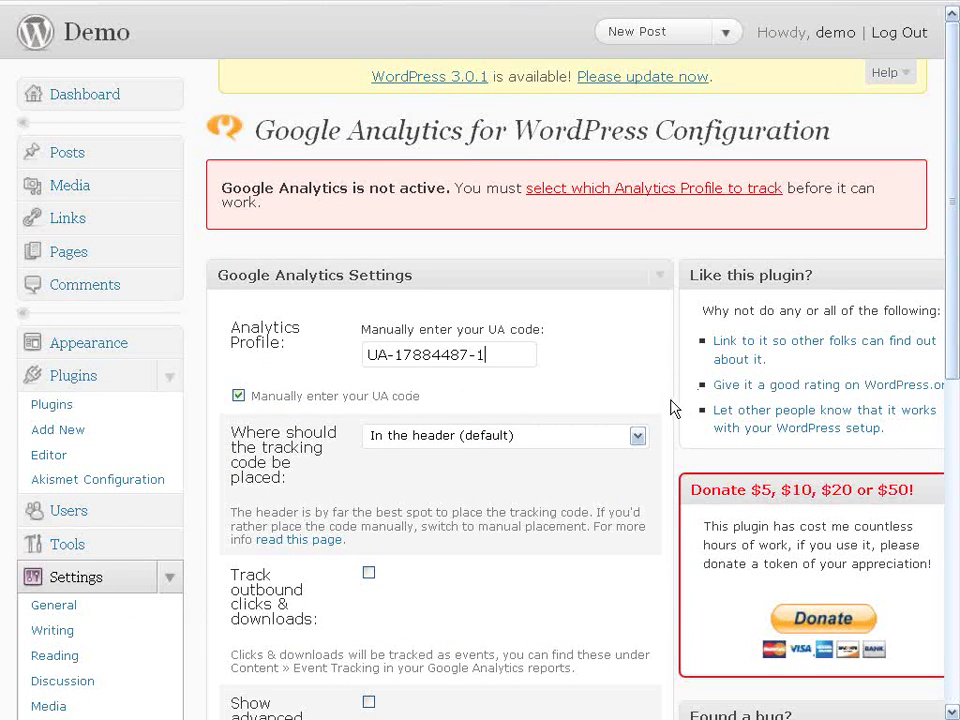
{"action": "scroll", "coordinate": [671, 407], "scroll_direction": "down", "scroll_amount": 2}
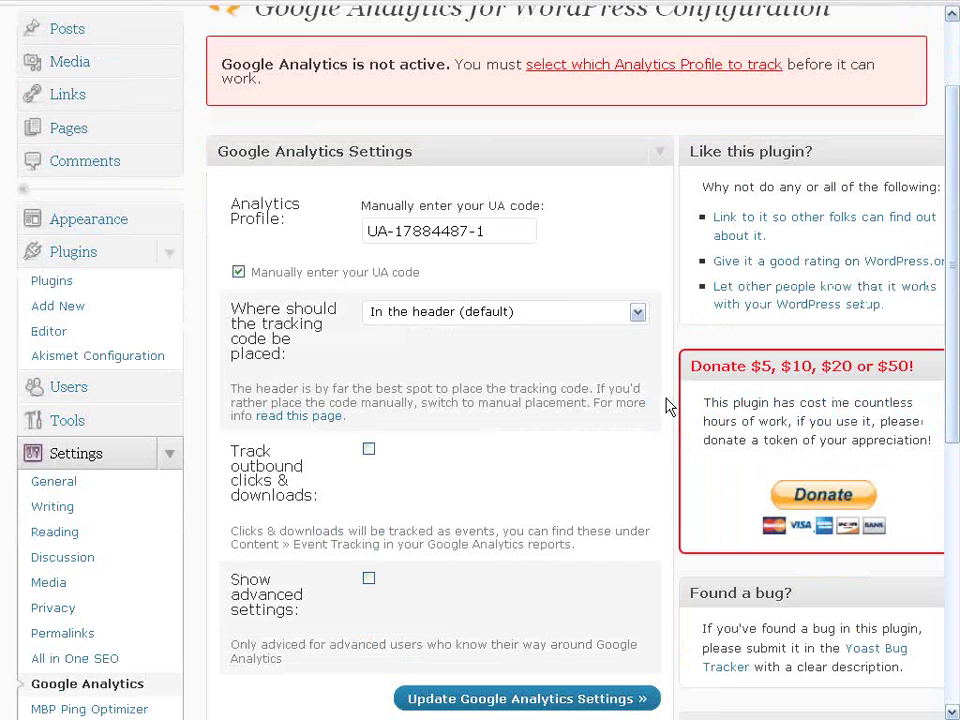
{"action": "scroll", "coordinate": [671, 407], "scroll_direction": "down", "scroll_amount": 2}
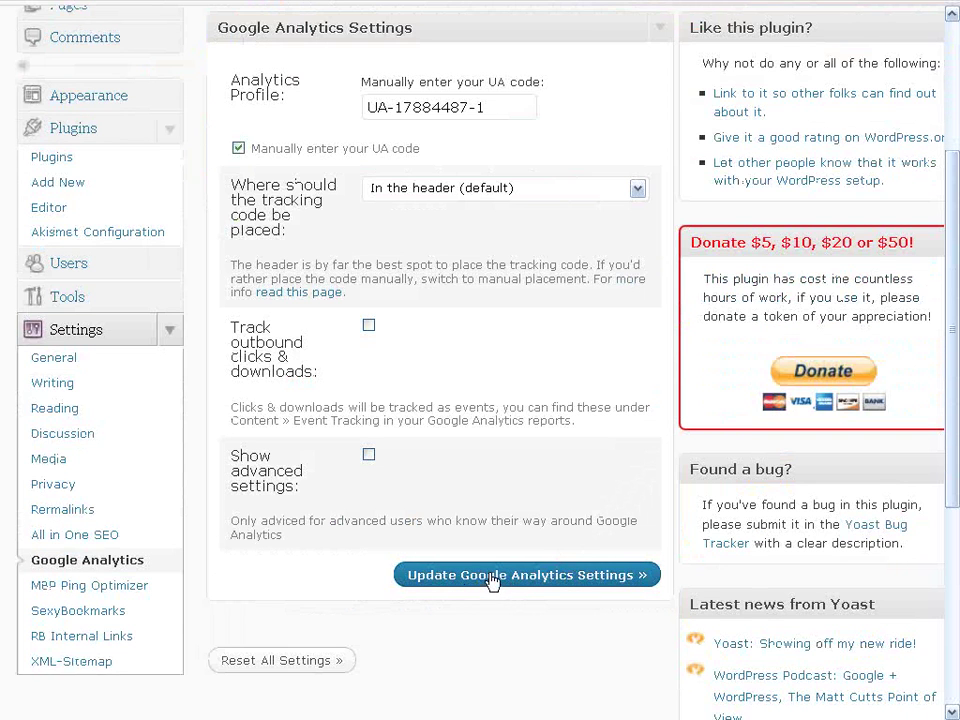
{"action": "left_click", "coordinate": [490, 580]}
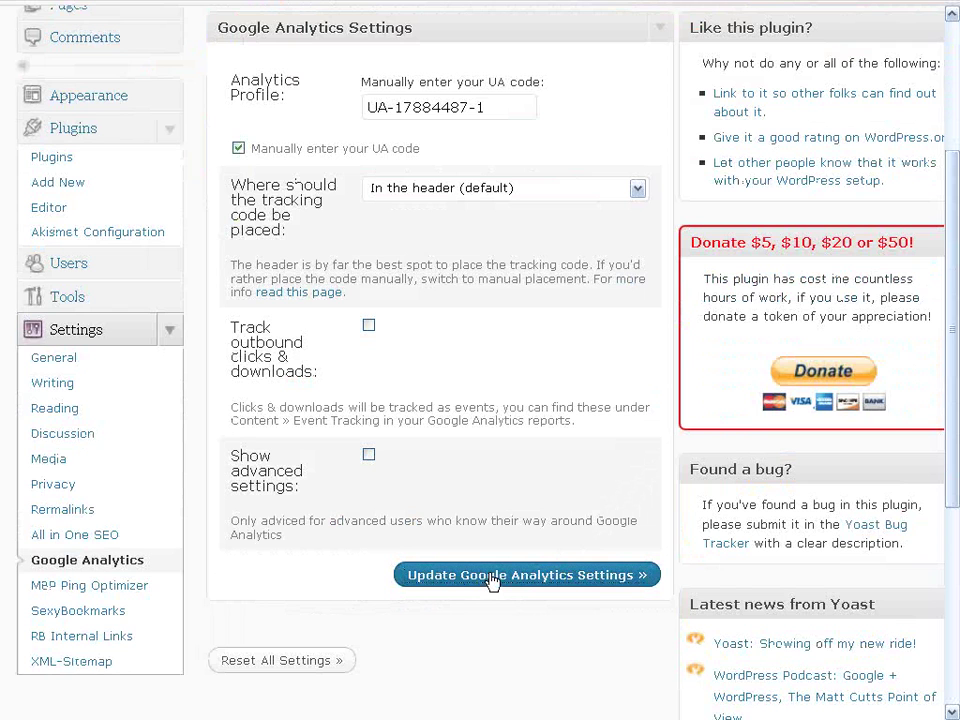